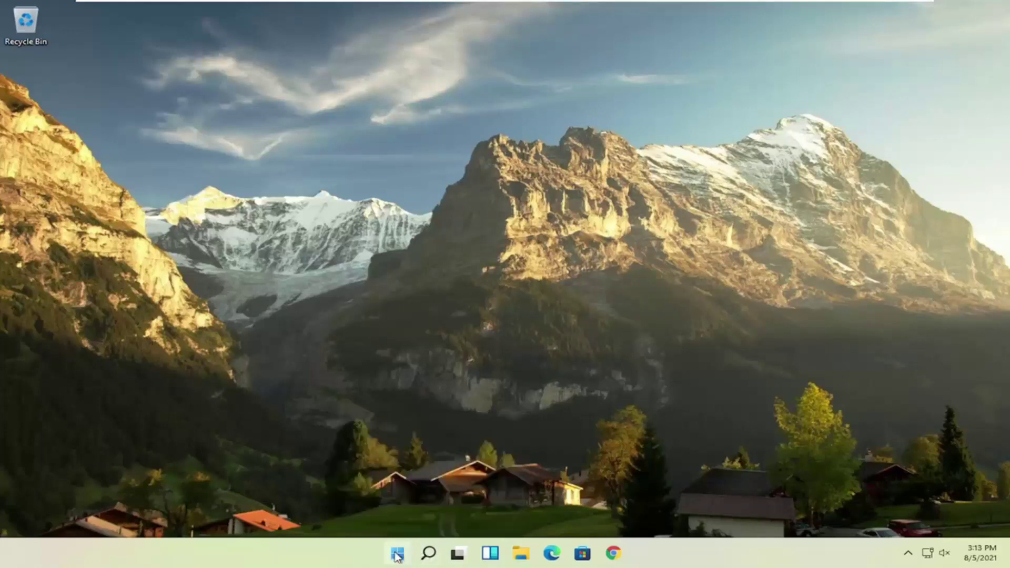
Disable Microsoft OneDrive from launching at startup in Task Manager, and close Task Manager
right_click(397, 556)
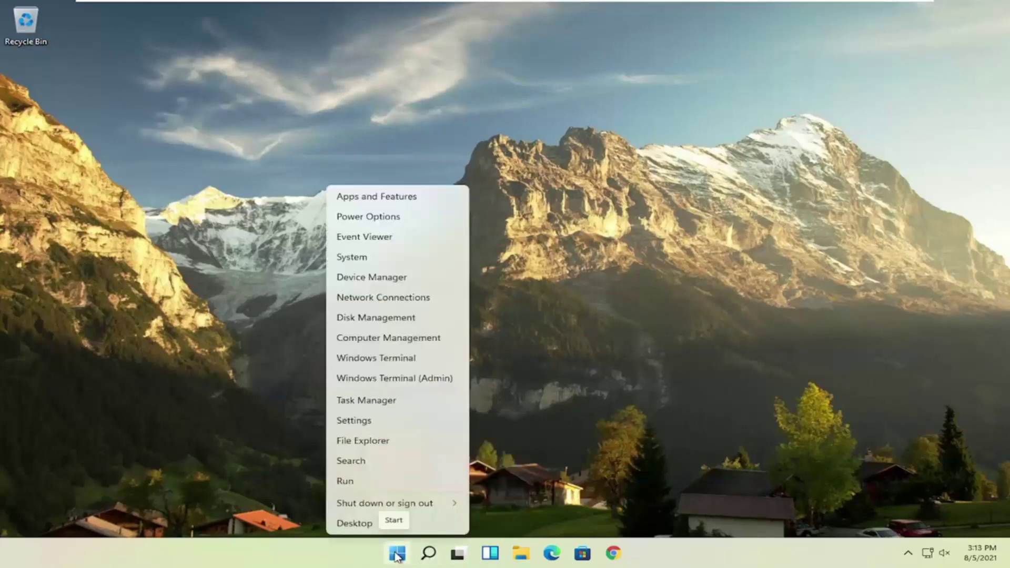
click(371, 400)
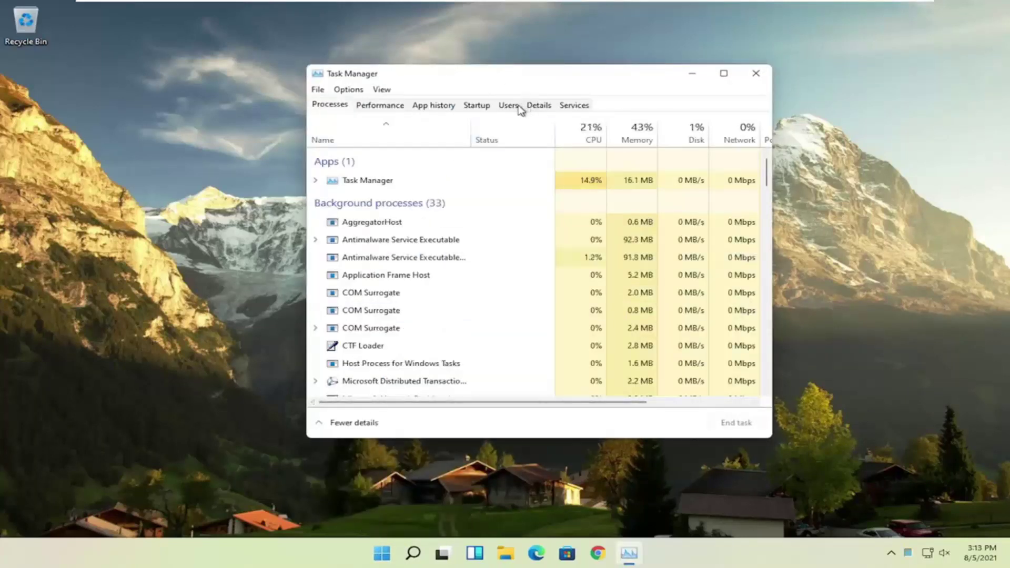
click(472, 108)
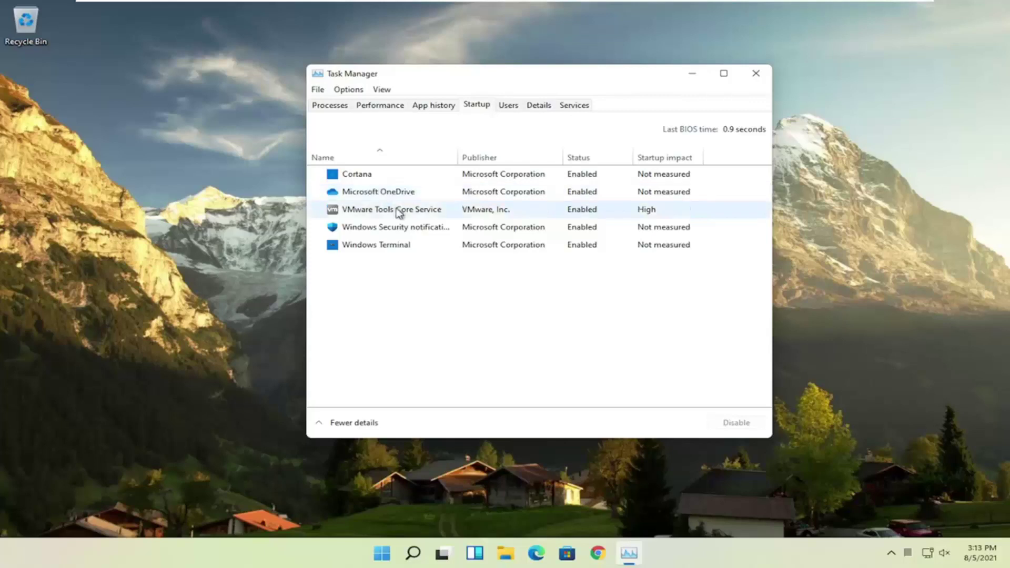
click(366, 197)
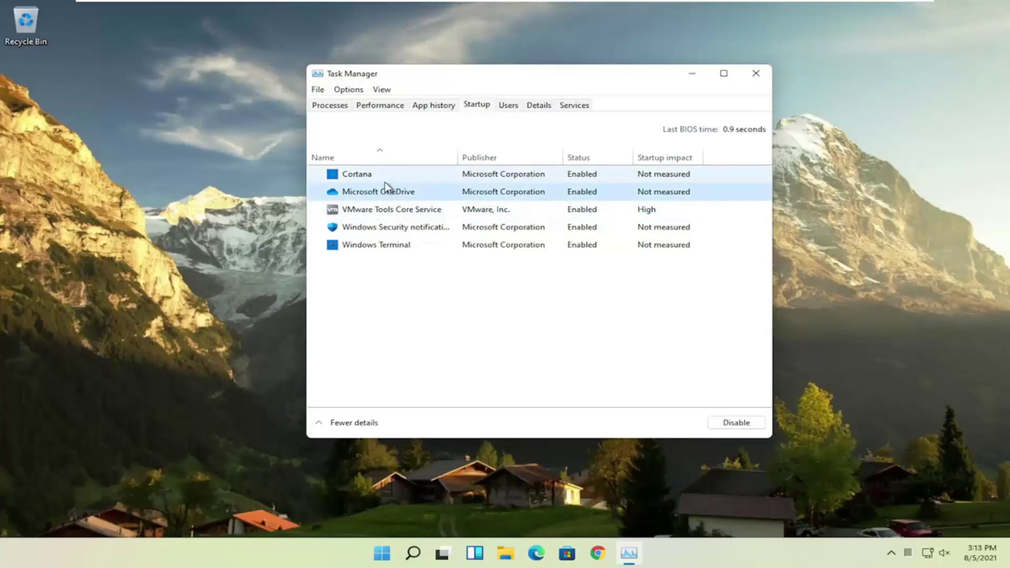
click(720, 424)
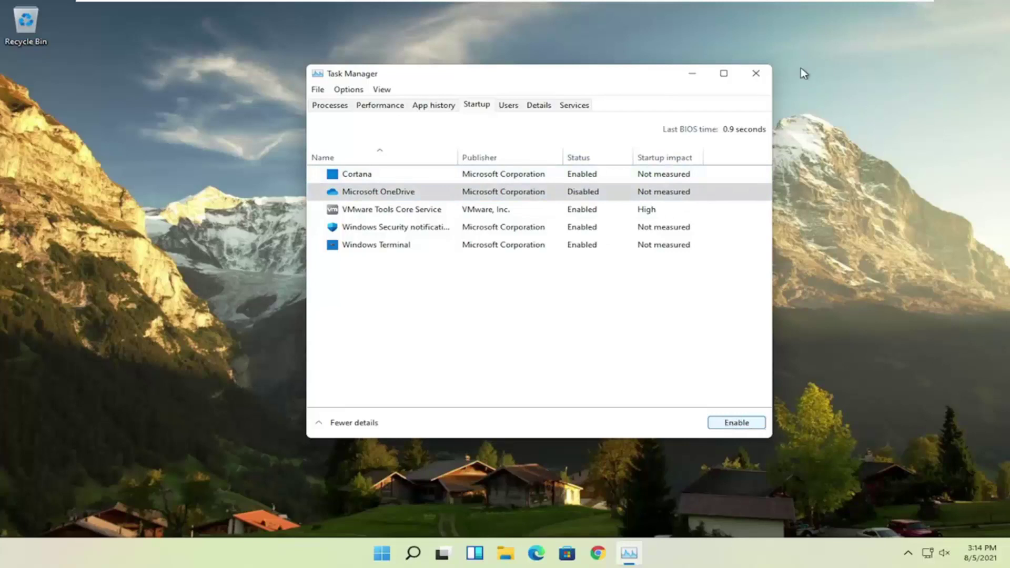
click(755, 75)
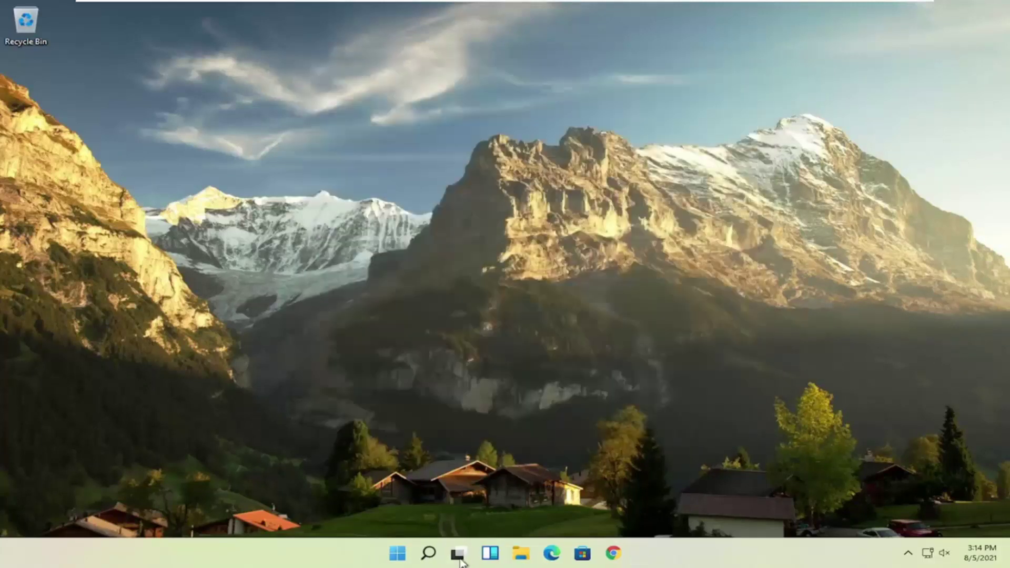
Open the Apps & features settings, view the uninstall option for CCleaner without using it, and close Settings
click(427, 558)
text(apps)
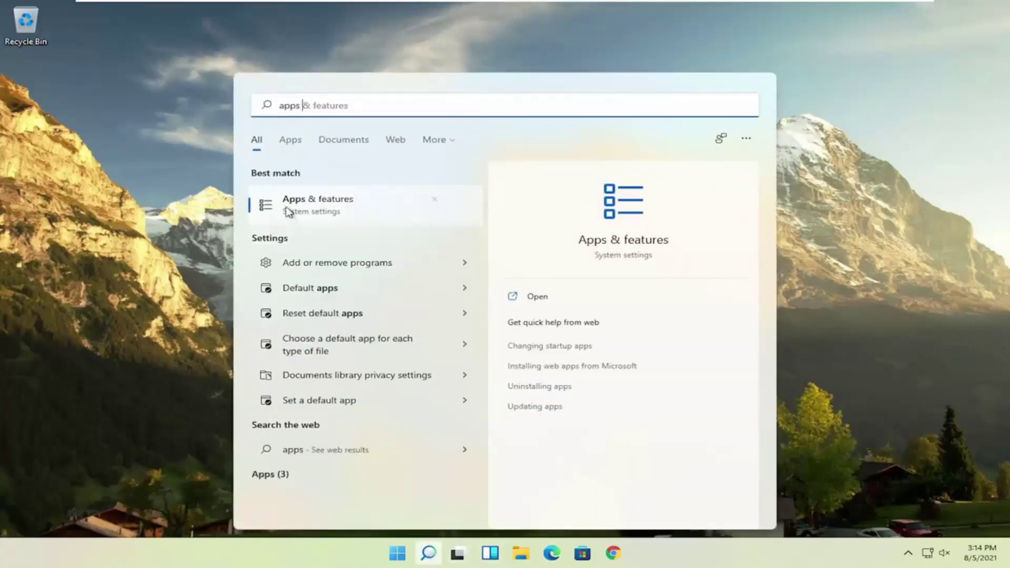
click(310, 204)
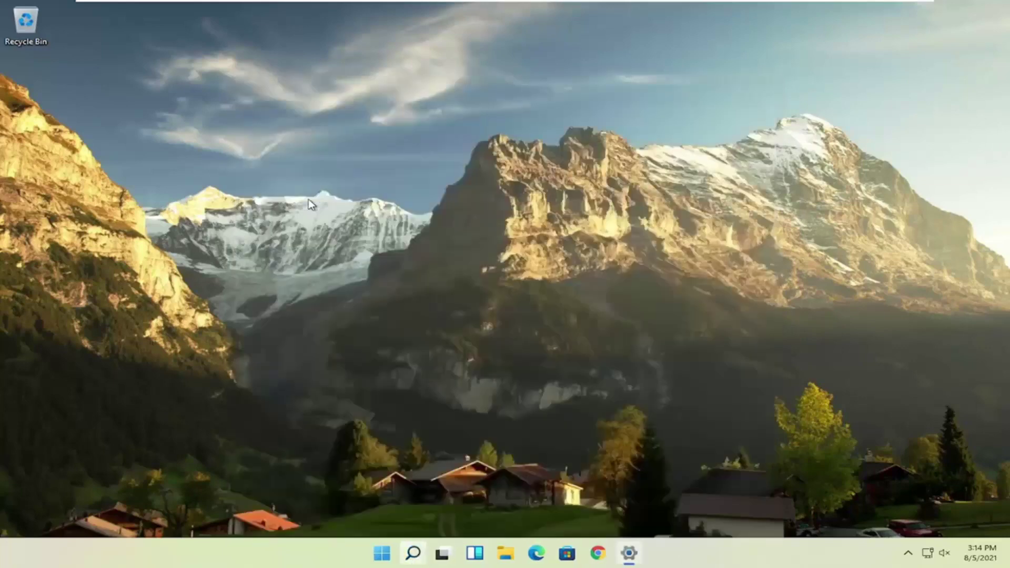
scroll(430, 300, down, 4)
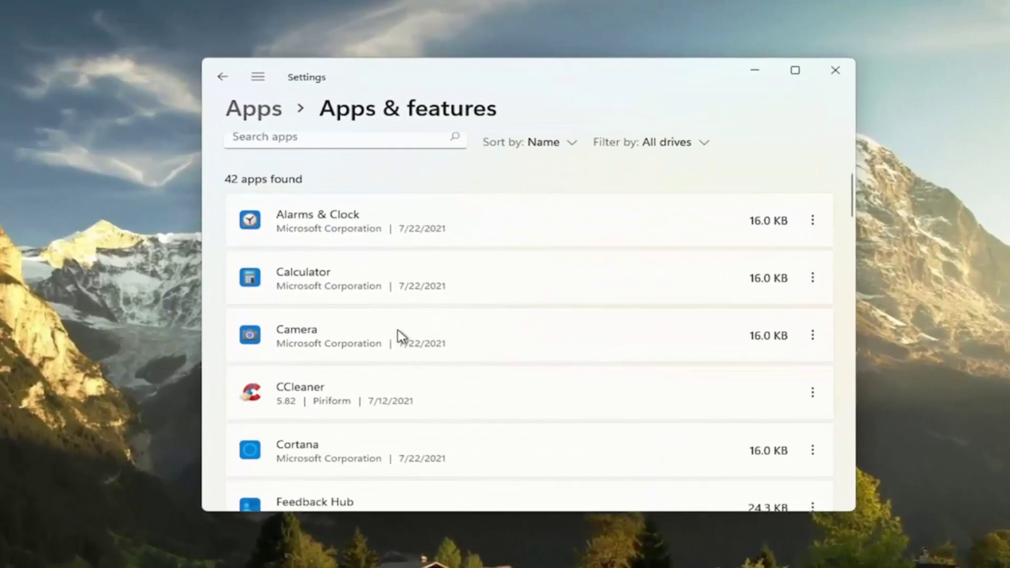
scroll(401, 337, down, 1)
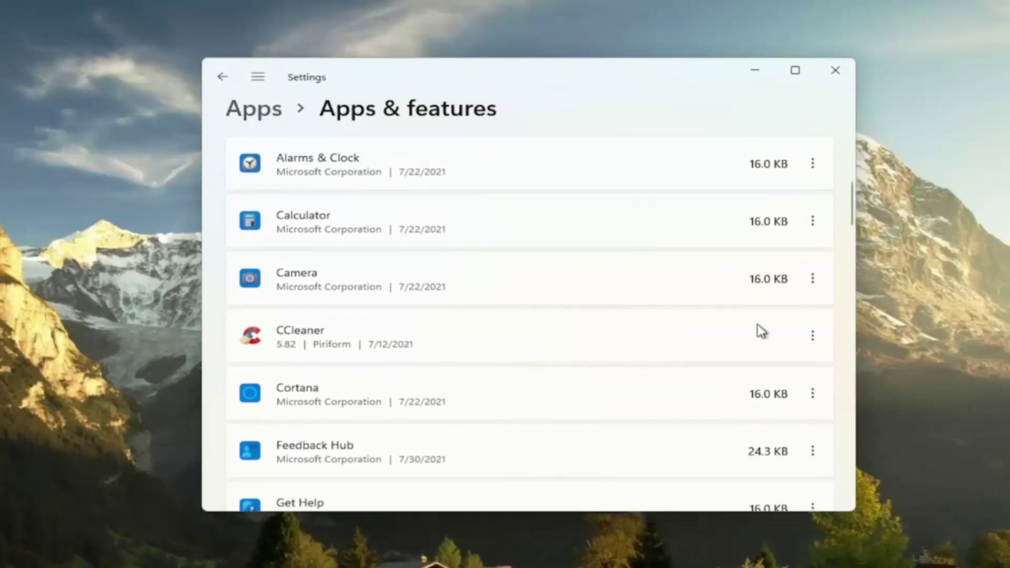
click(819, 337)
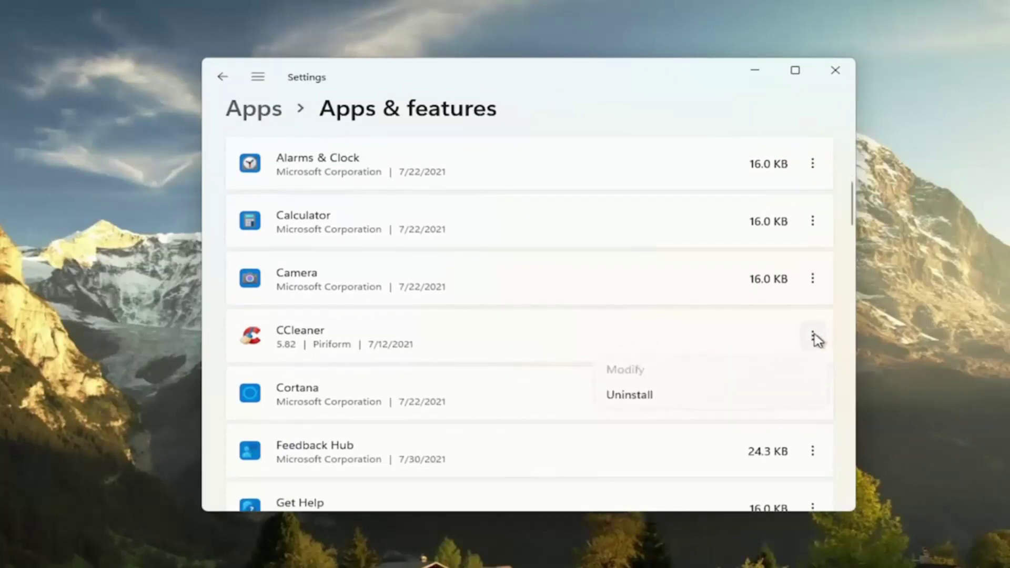
click(649, 87)
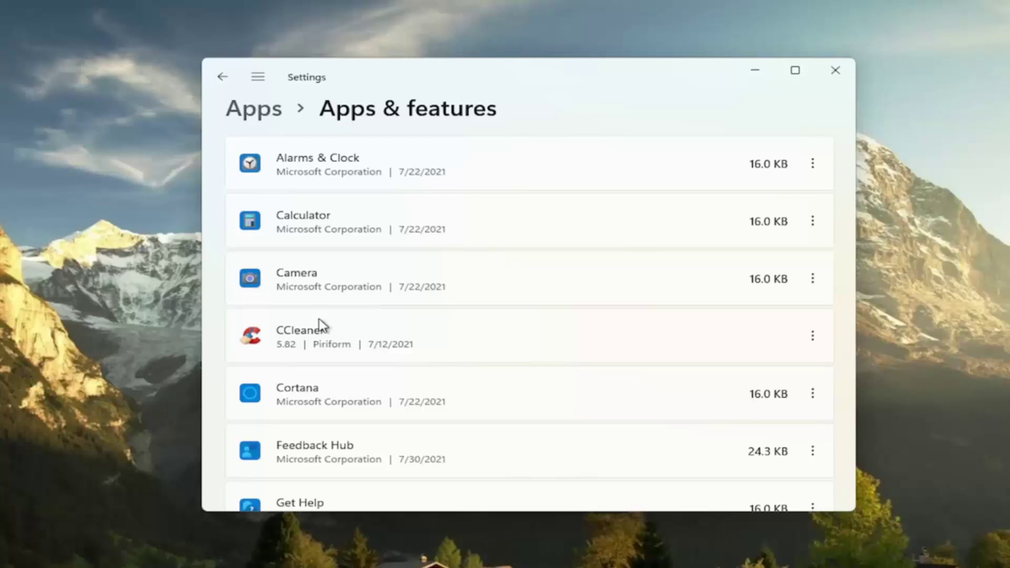
click(835, 70)
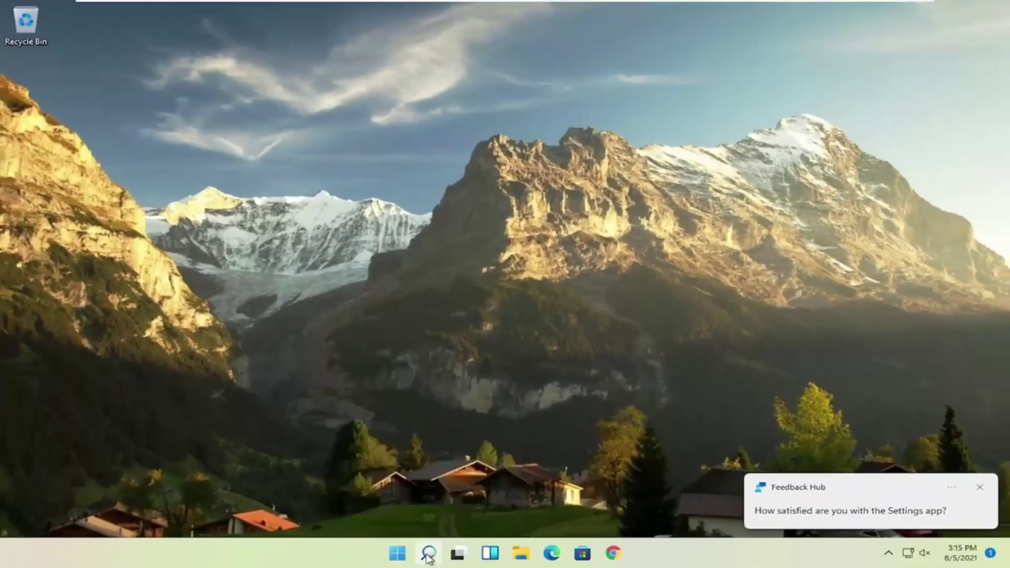
Open the Windows appearance and performance options and apply the "Adjust for best performance" visual effects preset
click(428, 555)
text(adjust)
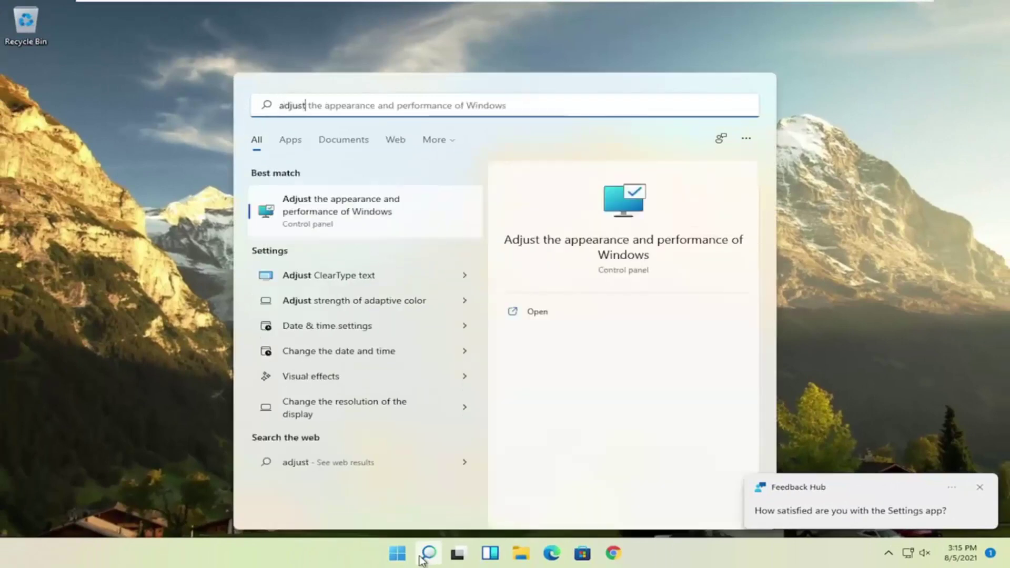
click(372, 210)
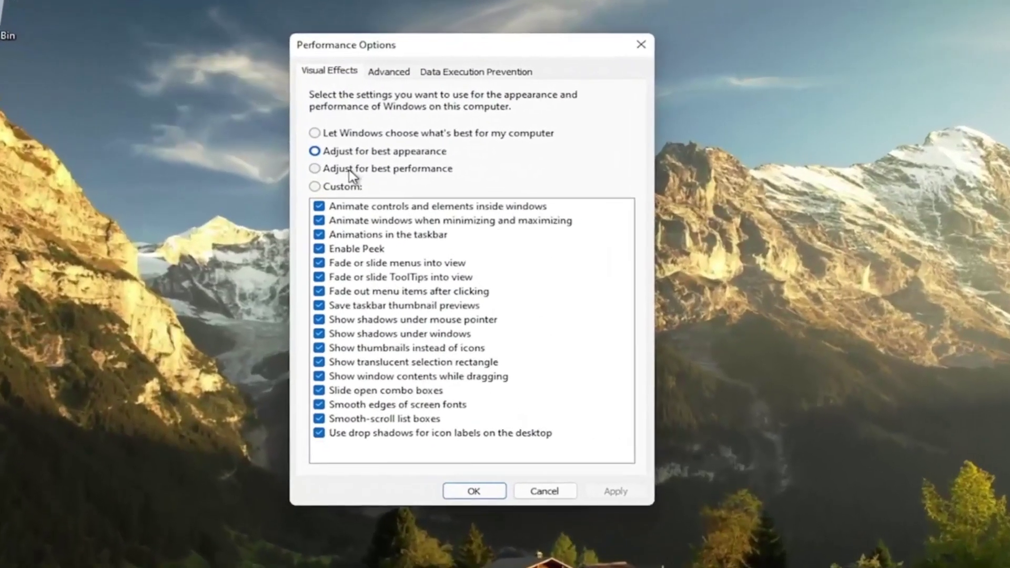
click(179, 152)
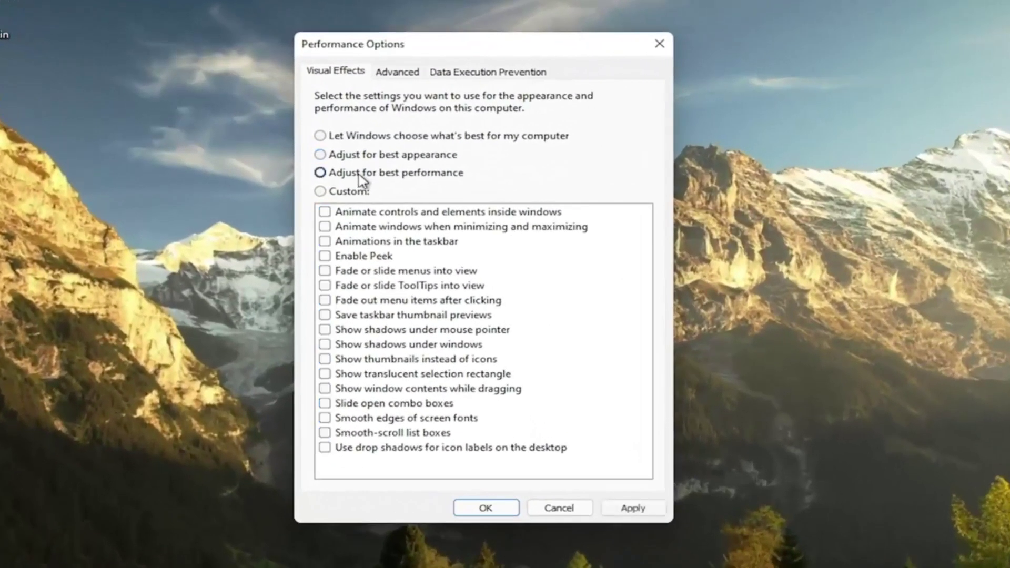
click(637, 508)
Test the reduced visual effects by moving the Performance Options dialog and briefly opening and closing the Calendar app
drag(412, 46, 467, 45)
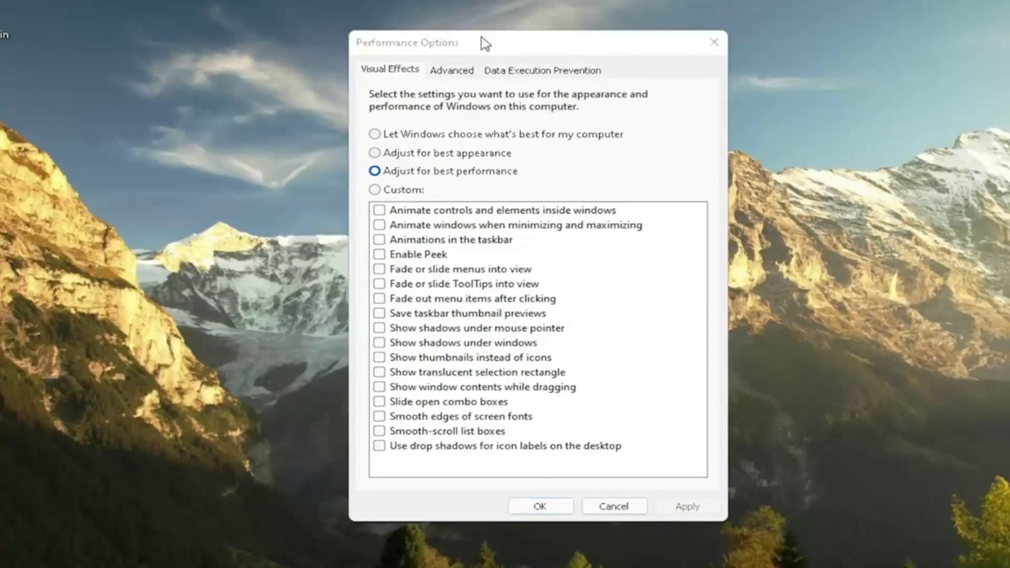
drag(520, 52, 546, 60)
key(super)
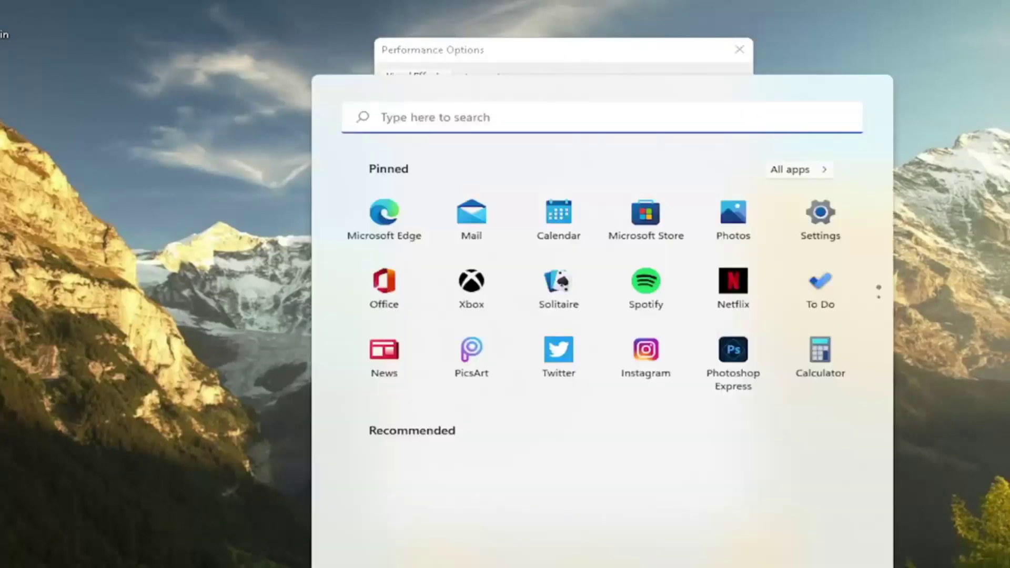
click(557, 219)
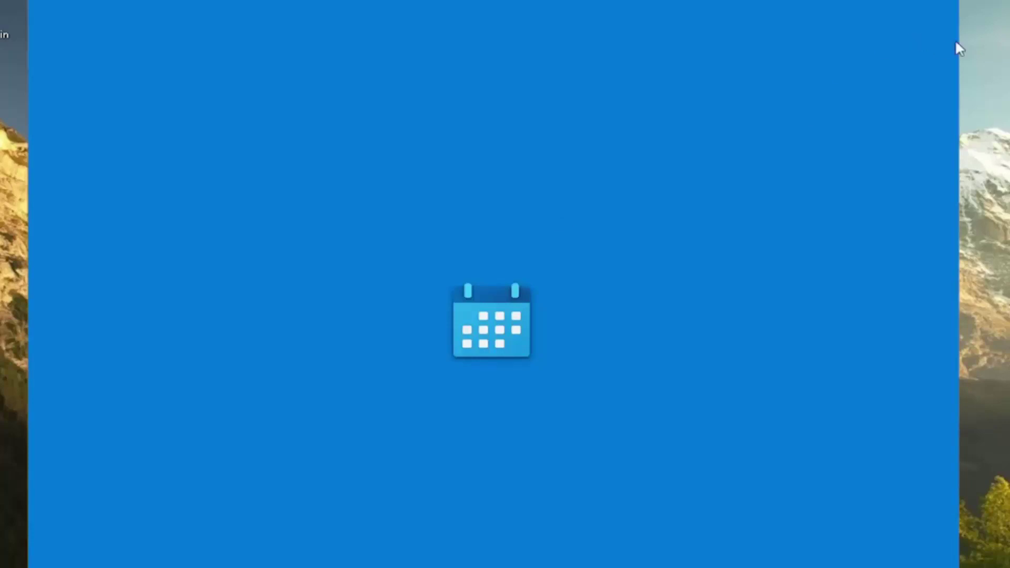
click(947, 5)
click(404, 364)
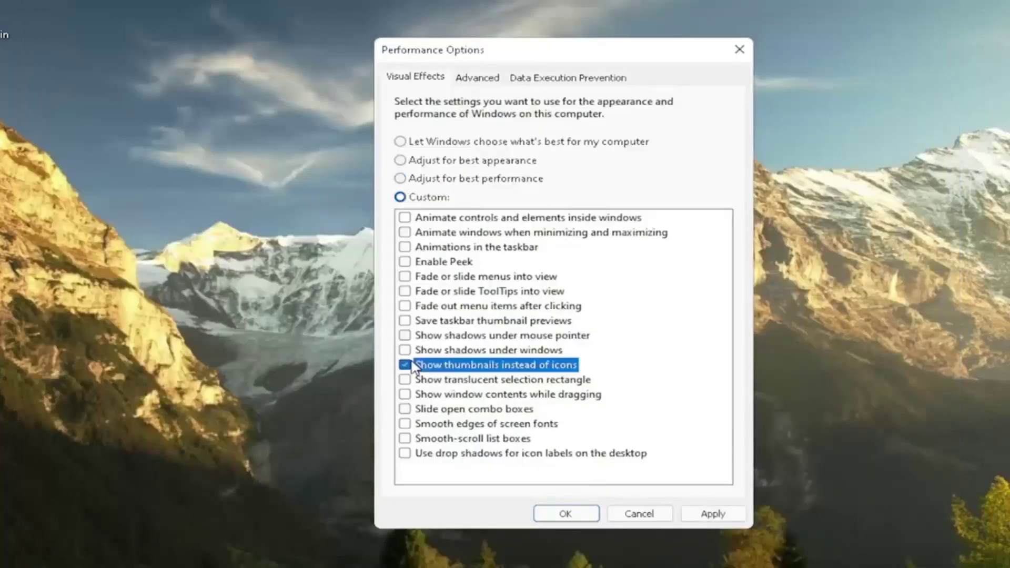
click(404, 307)
click(404, 365)
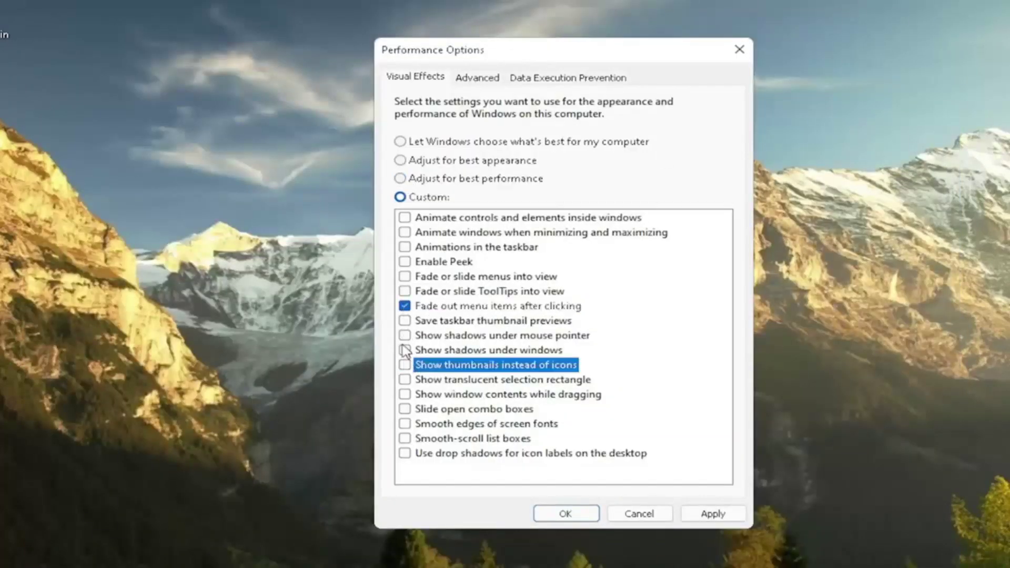
click(405, 306)
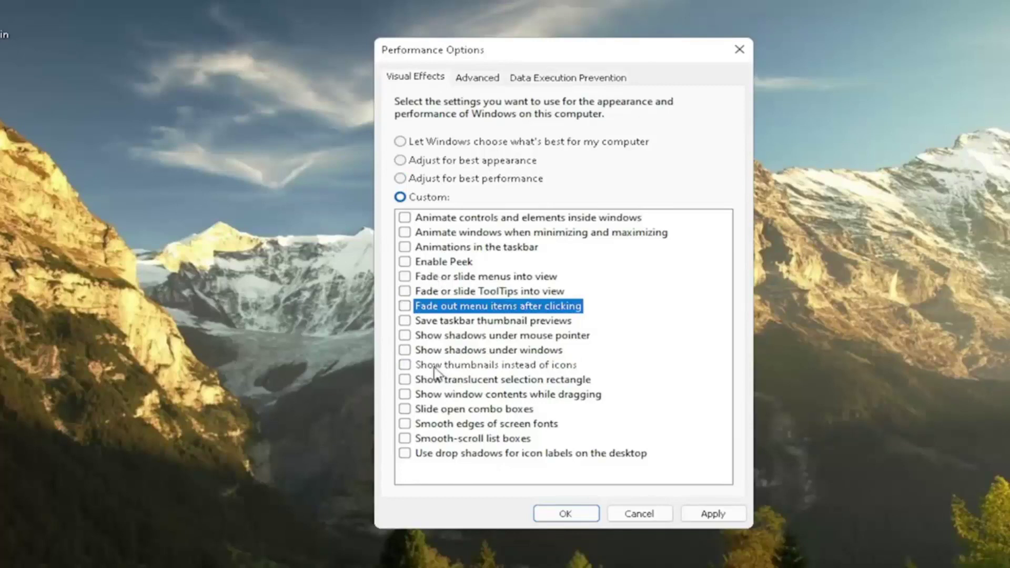
Enable and apply "Show window contents while dragging", test it by moving the Performance Options dialog, and close the dialog
mouse_move(623, 46)
mouse_down()
mouse_move(741, 73)
mouse_move(384, 74)
mouse_move(715, 78)
mouse_move(602, 50)
mouse_move(626, 50)
mouse_up()
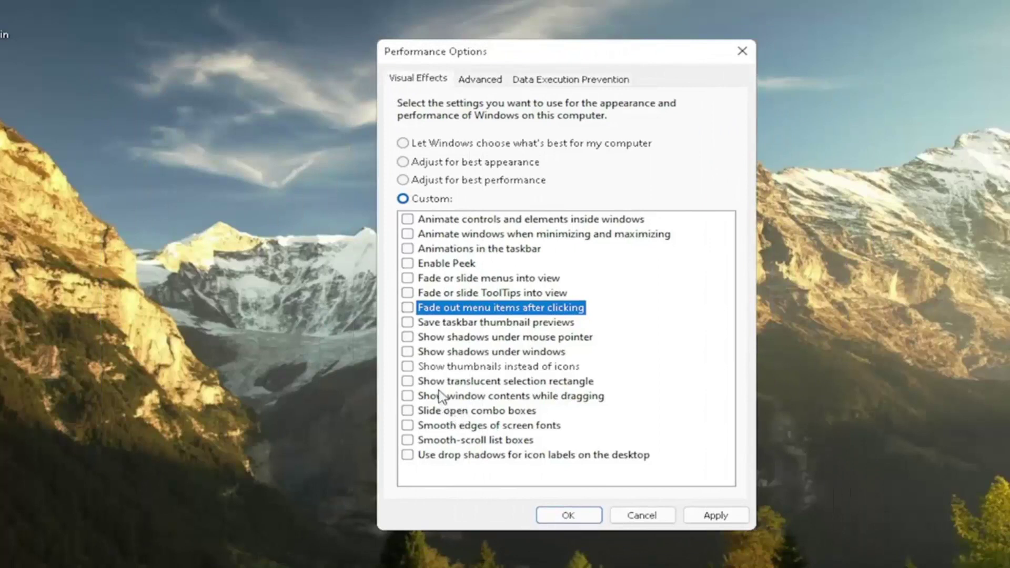
click(407, 396)
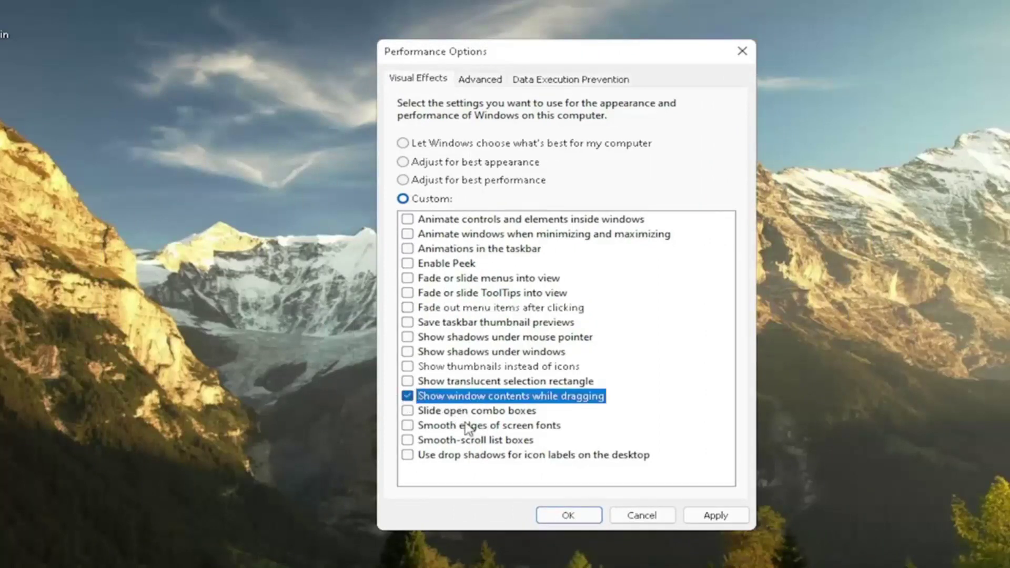
click(733, 520)
mouse_move(567, 53)
mouse_down()
mouse_move(298, 91)
mouse_move(710, 49)
mouse_move(568, 50)
mouse_up()
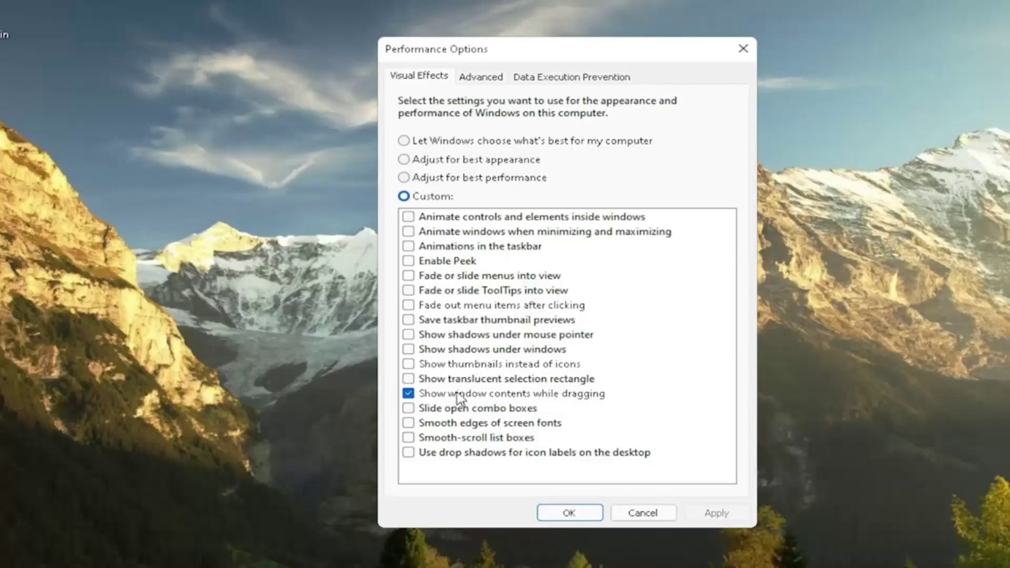
click(743, 48)
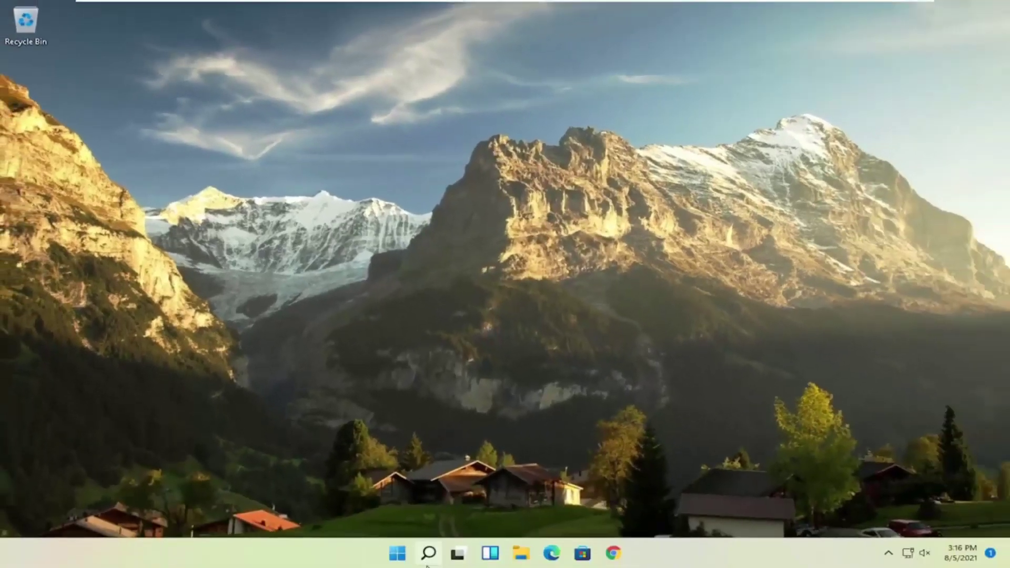
Open Control Panel, set its view to large icons, and open Power Options
click(429, 553)
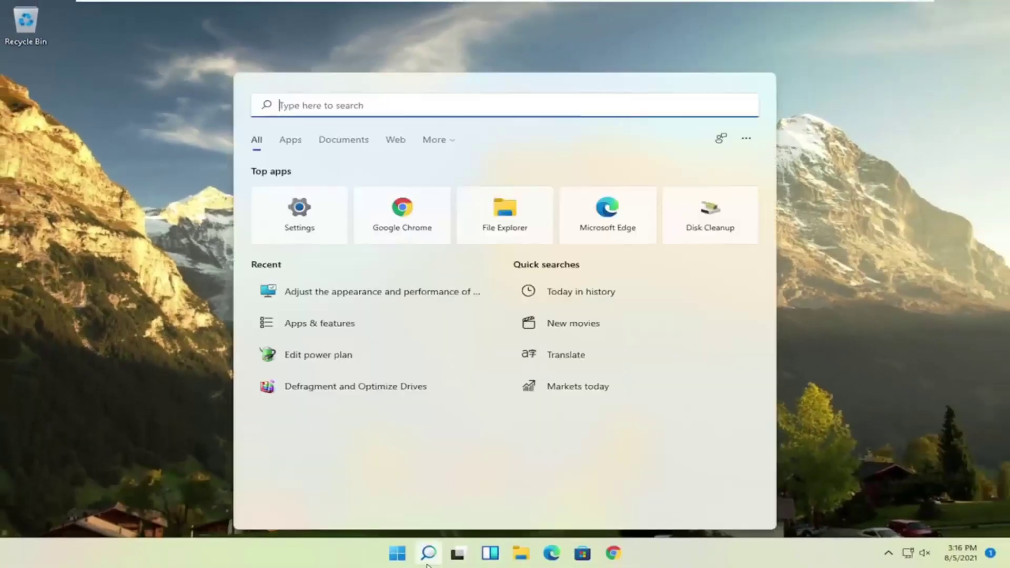
text(control)
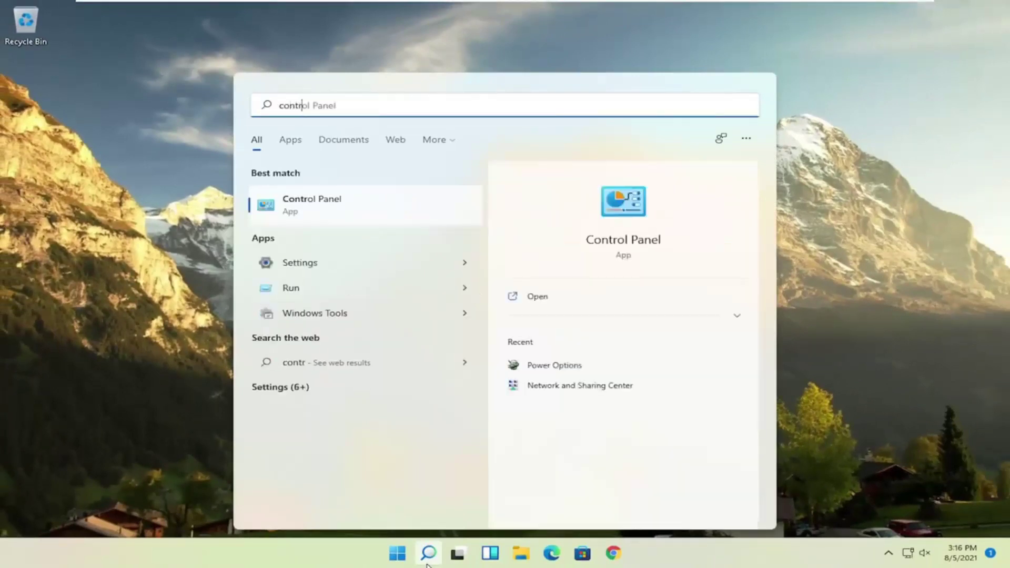
click(324, 211)
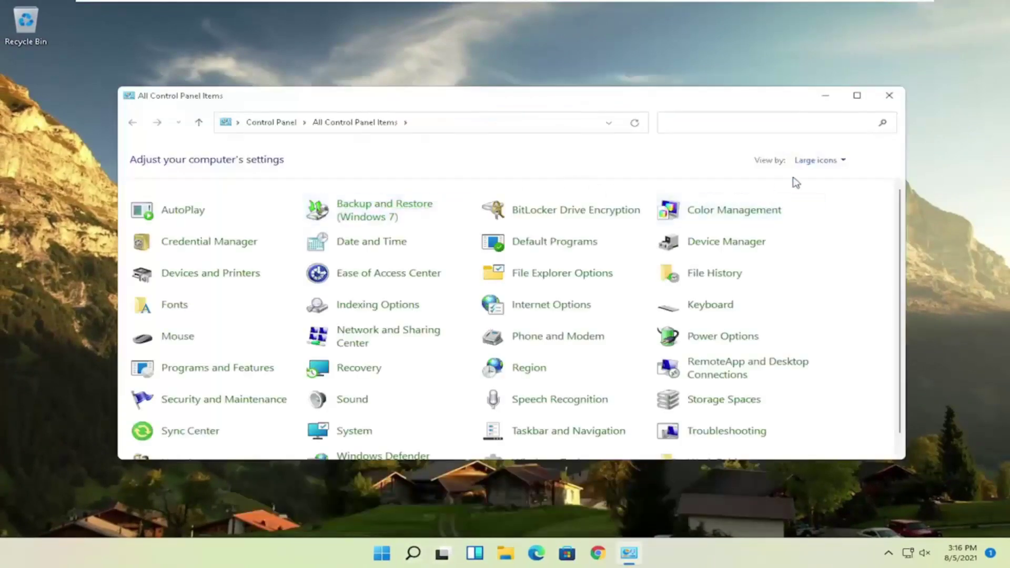
click(813, 159)
click(826, 196)
click(699, 343)
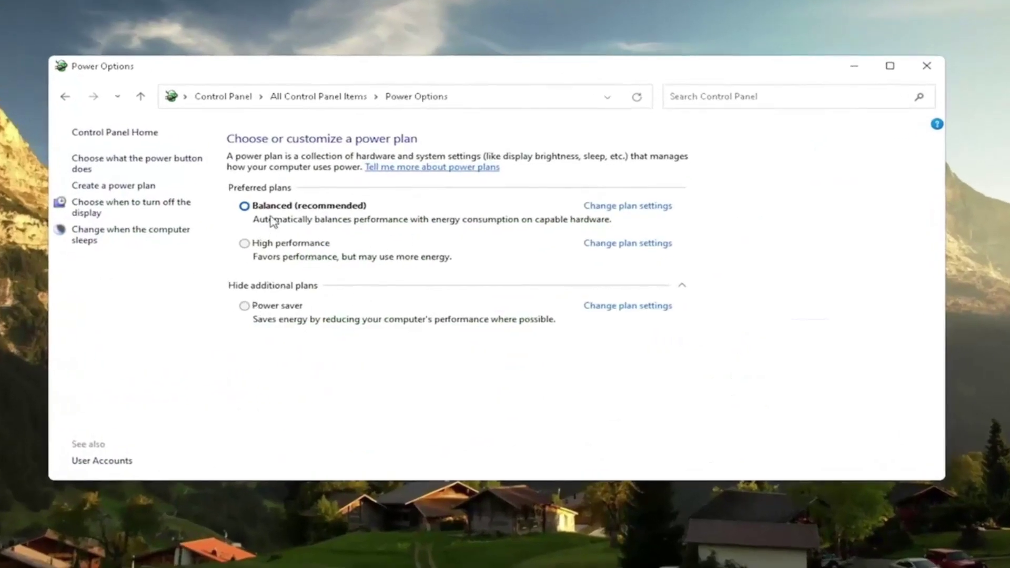
Select the High performance power plan with the additional plans shown, and close Power Options
click(280, 286)
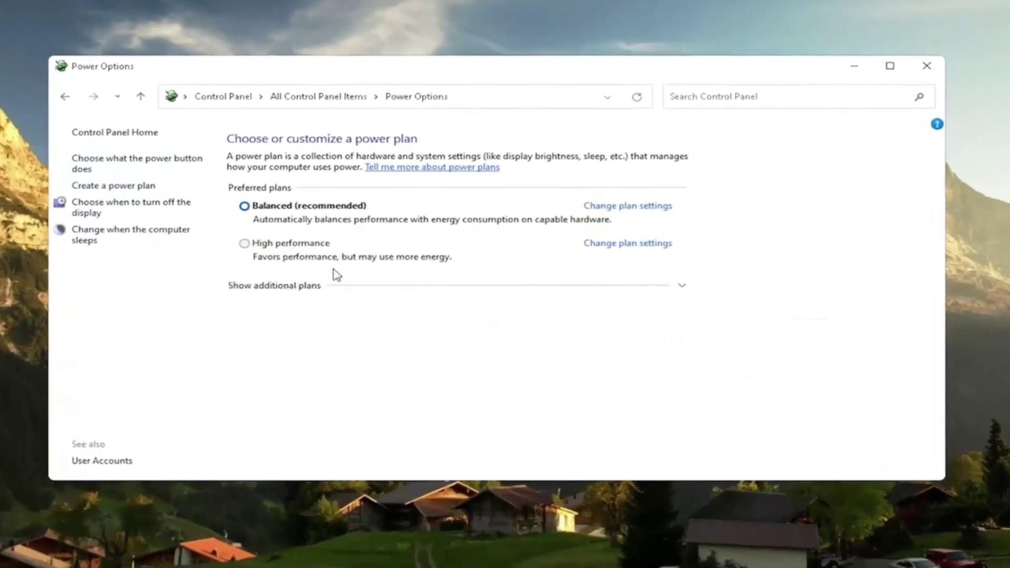
click(280, 288)
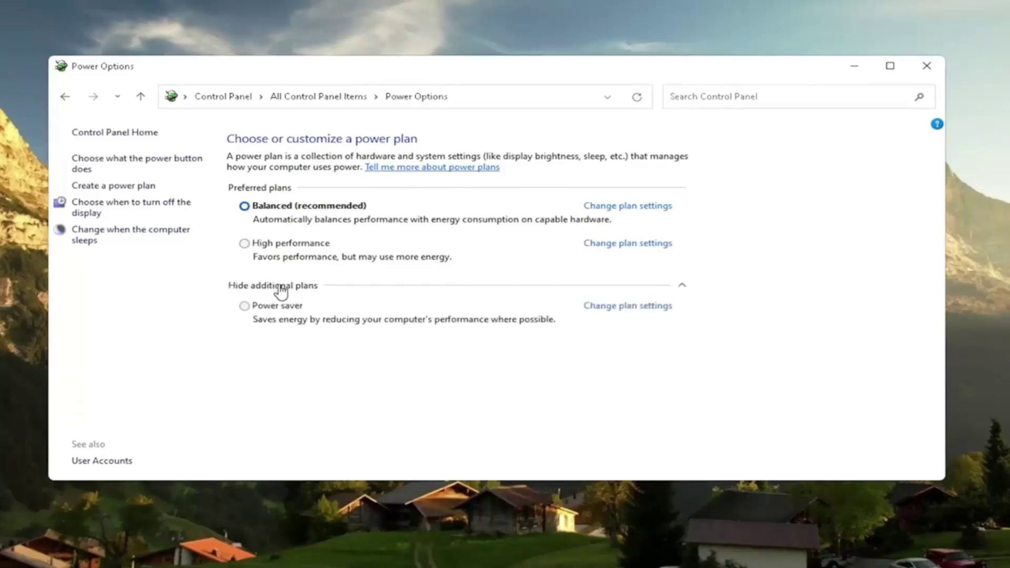
click(244, 243)
click(918, 67)
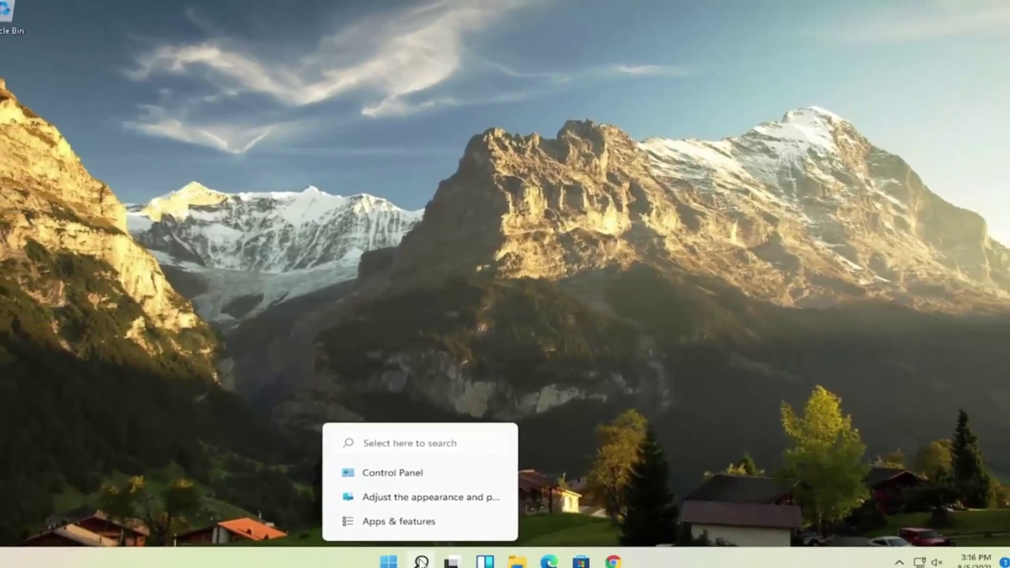
Open Disk Cleanup for drive C: and rescan it with system files included
click(415, 566)
text(disk clean)
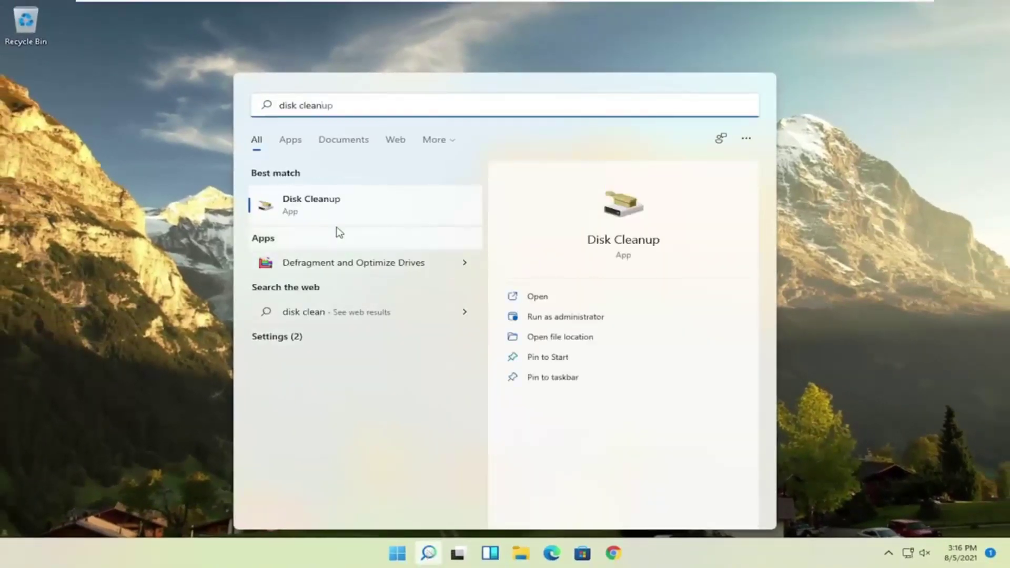
click(320, 206)
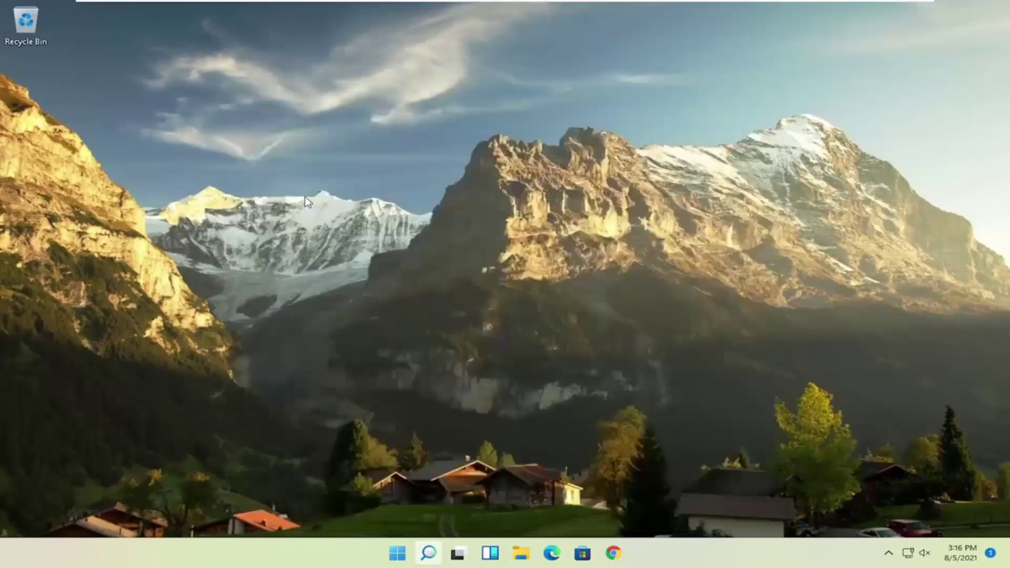
drag(245, 86, 461, 109)
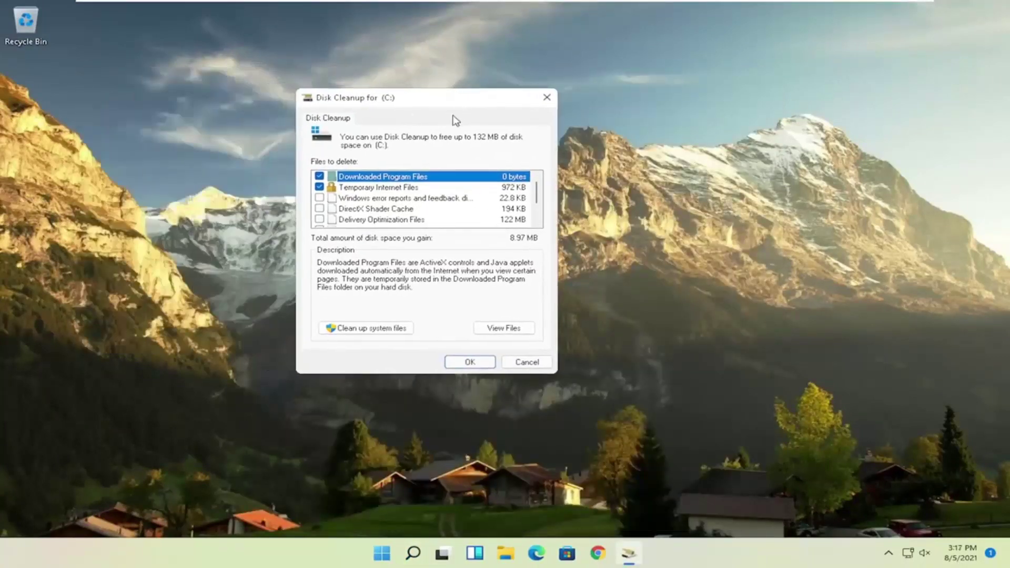
click(361, 330)
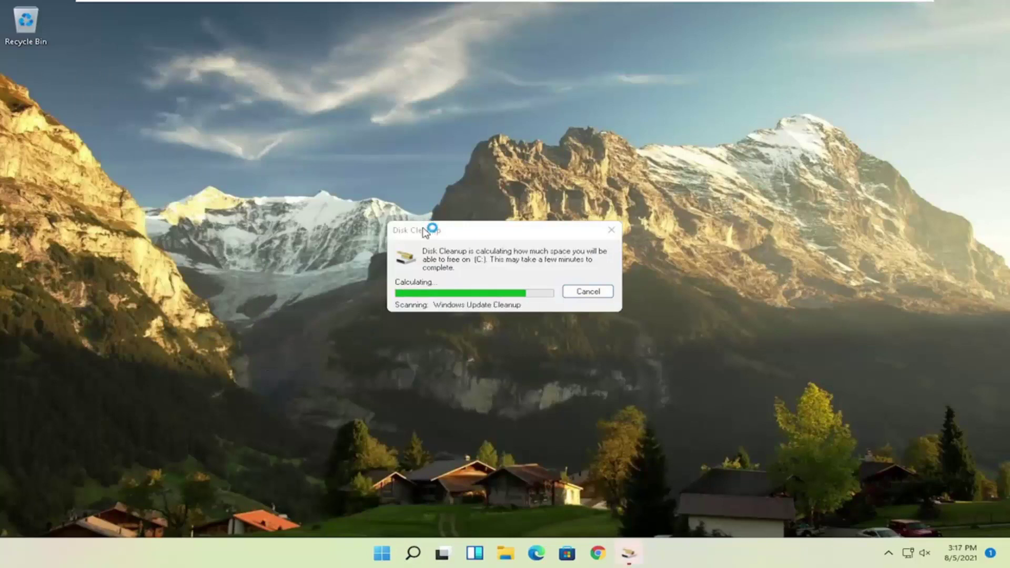
Run the system file cleanup on drive C: with the preselected file categories and permanently delete those files
drag(247, 97, 463, 103)
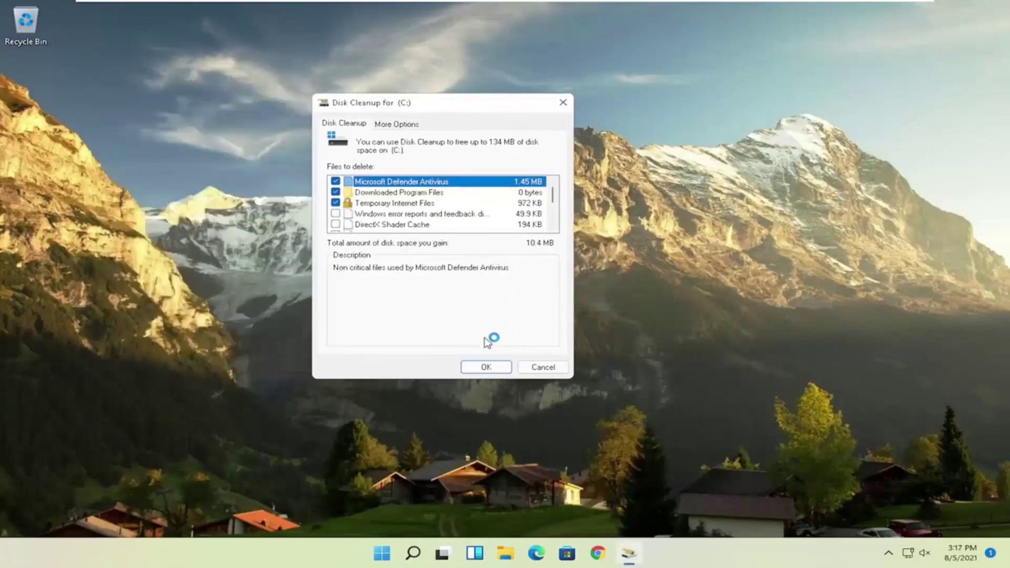
click(488, 365)
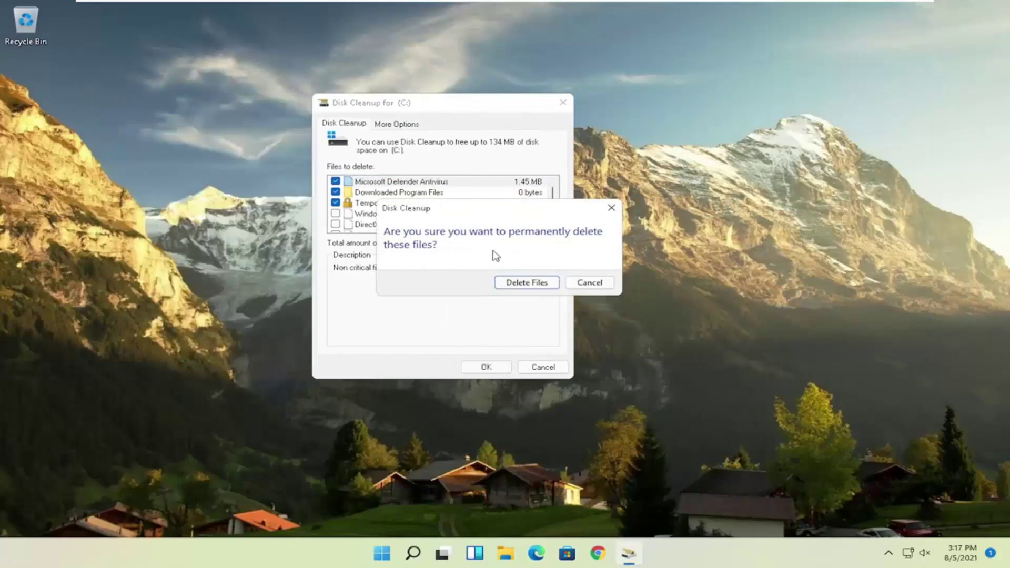
click(528, 283)
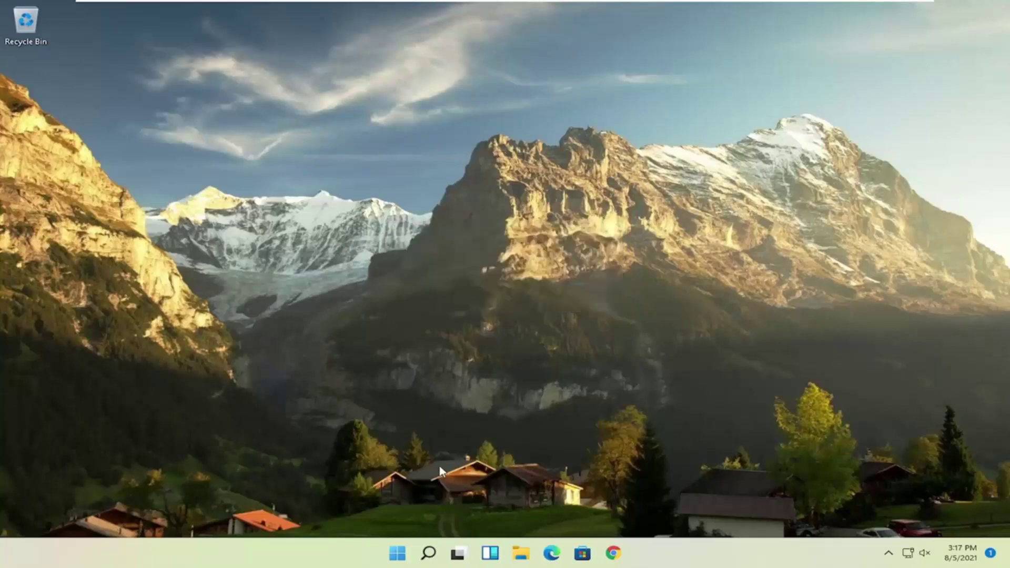
Search Windows for "defrag" and open Defragment and Optimize Drives
click(429, 554)
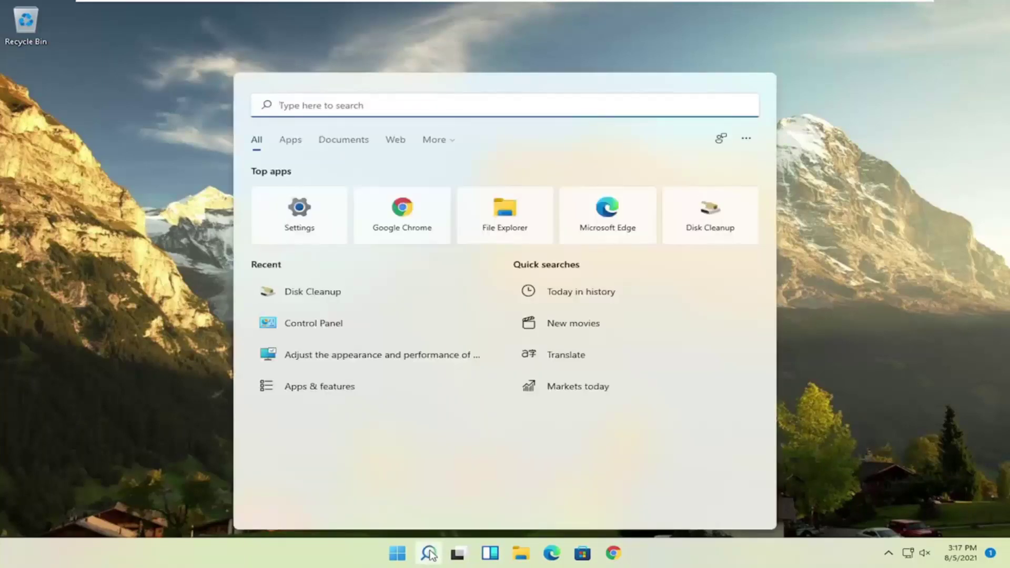
text(disk)
key(BackSpace)
key(BackSpace)
key(BackSpace)
key(BackSpace)
text(defrag)
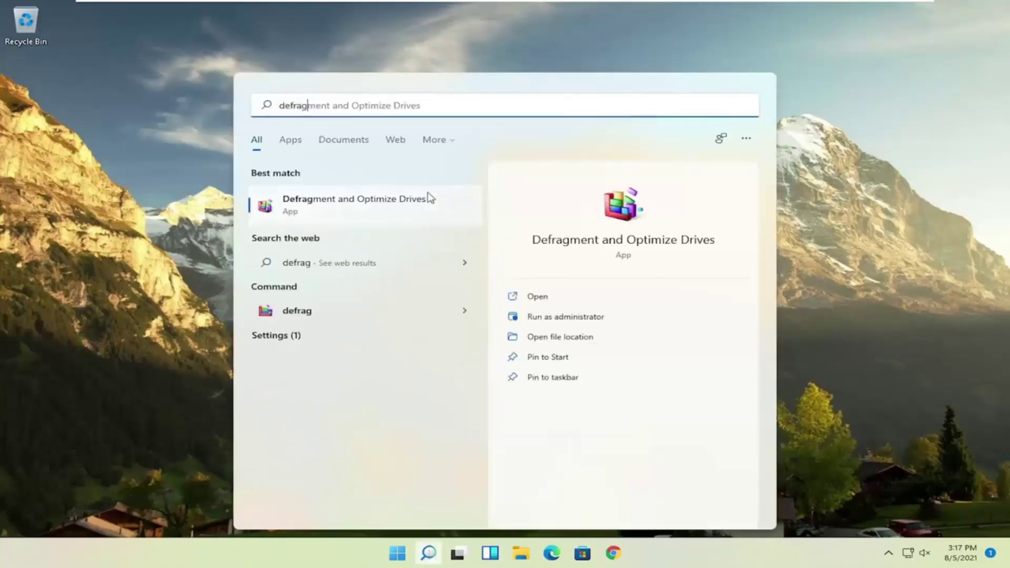
click(366, 210)
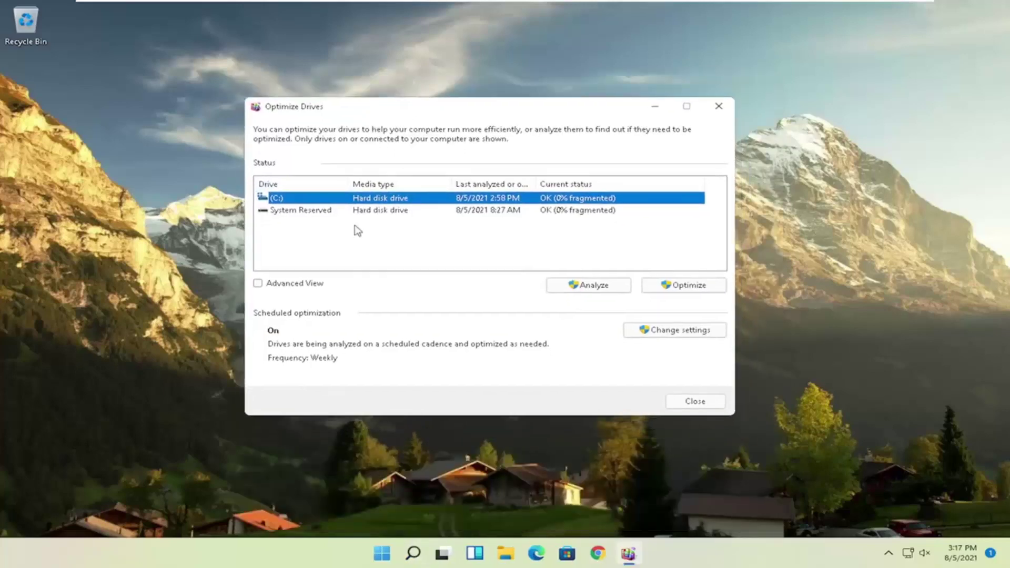
Optimize drive C: and close the Optimize Drives window once it has finished
click(284, 211)
click(289, 199)
click(686, 286)
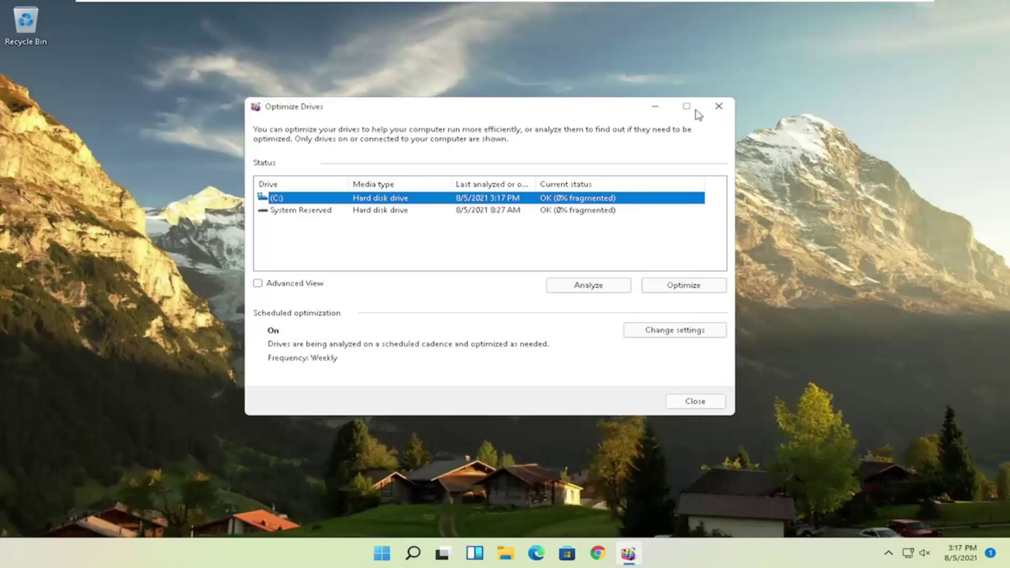
click(719, 105)
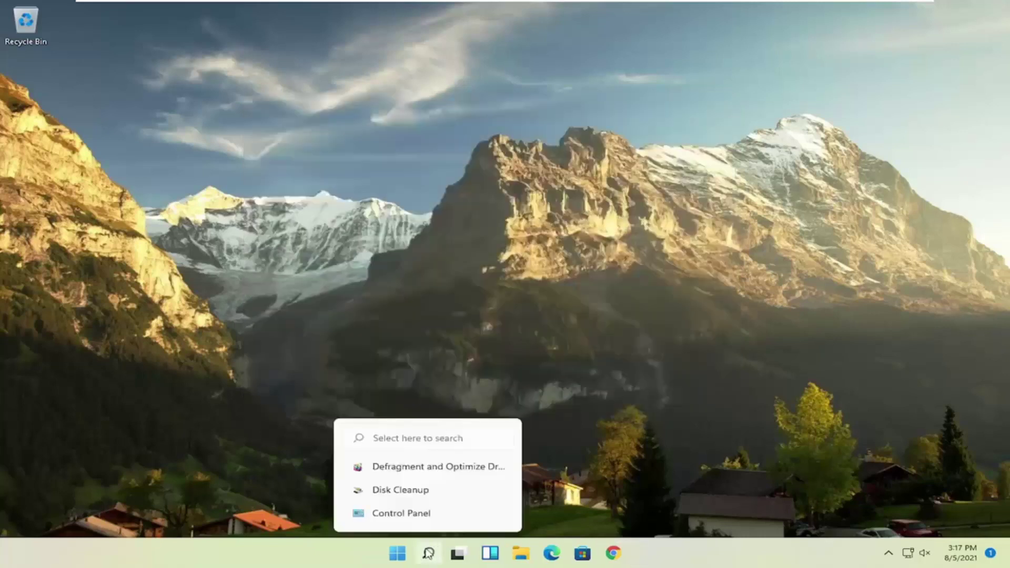
Search for "cmd", run Command Prompt as administrator with the elevation allowed, and reposition its window
click(428, 553)
text(cmd)
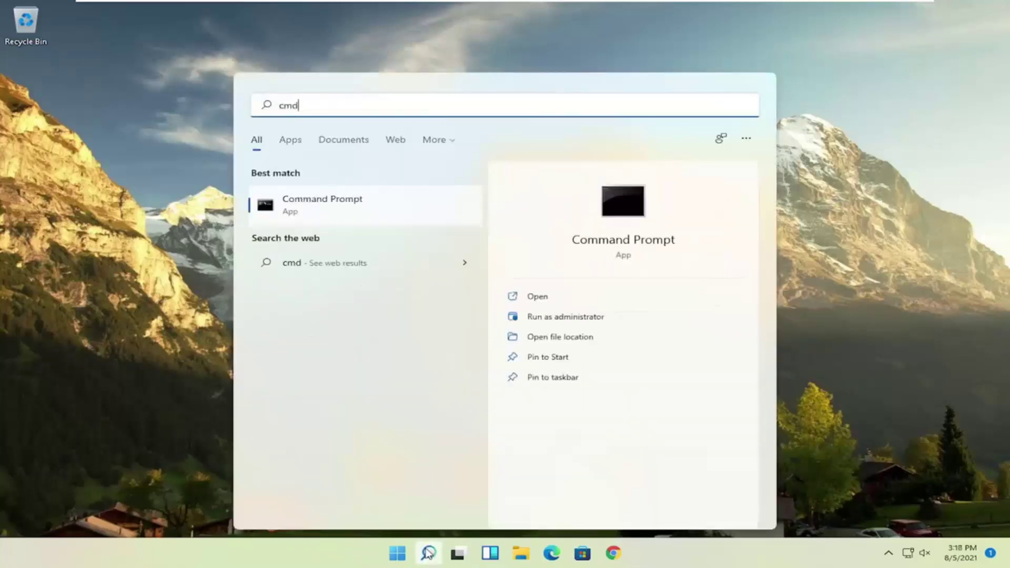
right_click(318, 208)
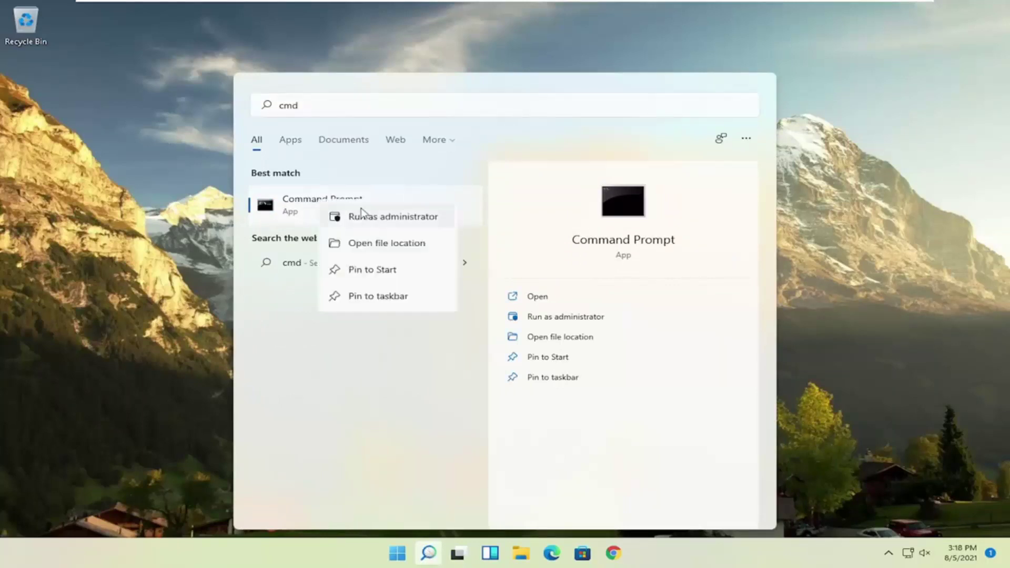
click(378, 220)
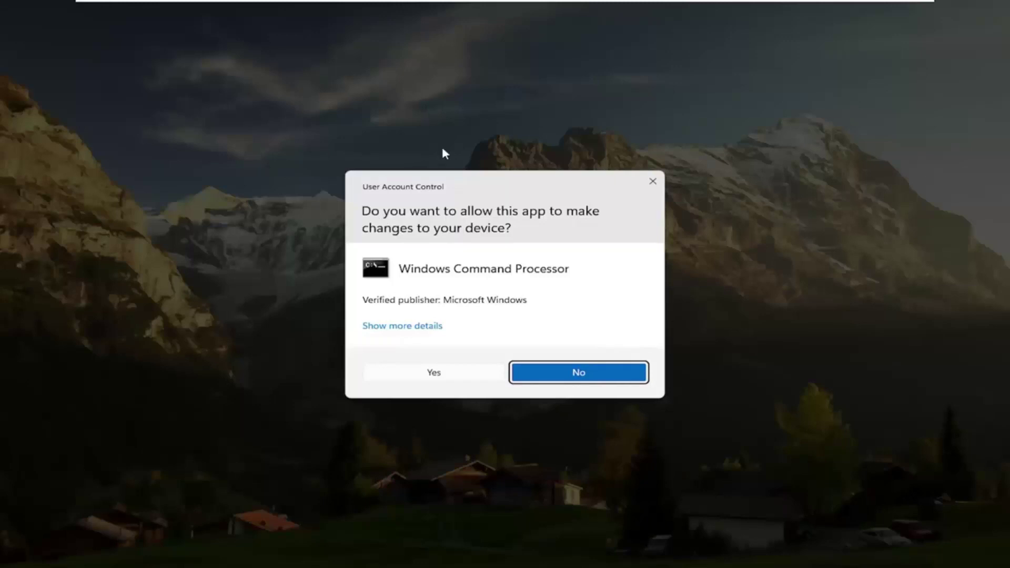
click(436, 369)
drag(415, 111, 453, 90)
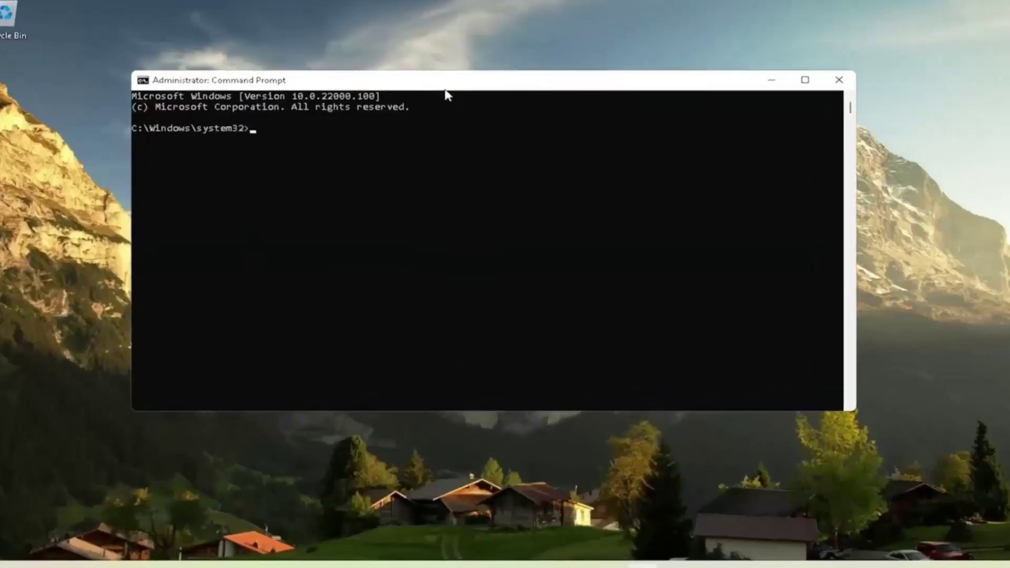
Run the system file check "sfc /scannow", let it complete, and close Command Prompt
text(sfc)
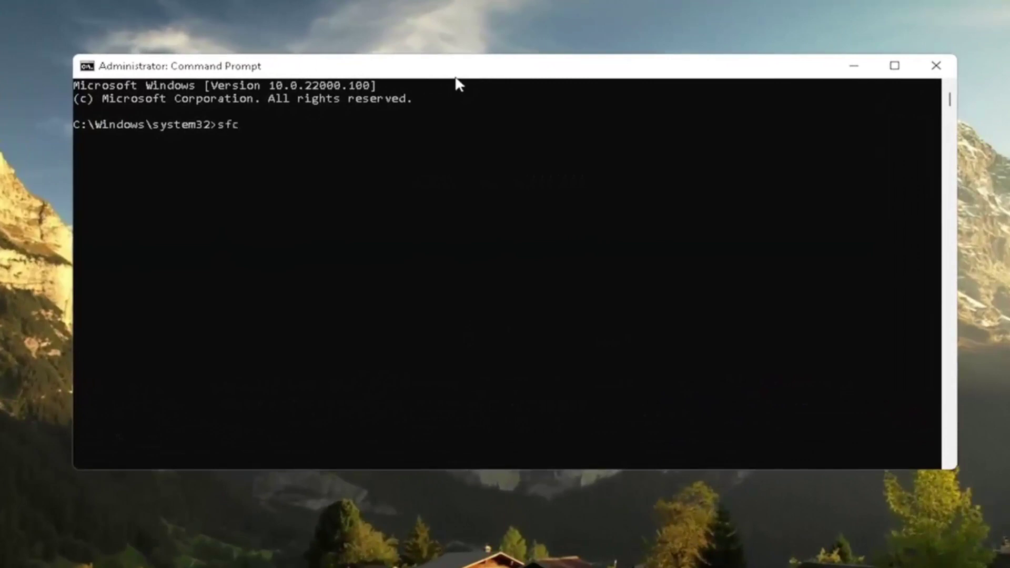
text( /scannow)
key(Return)
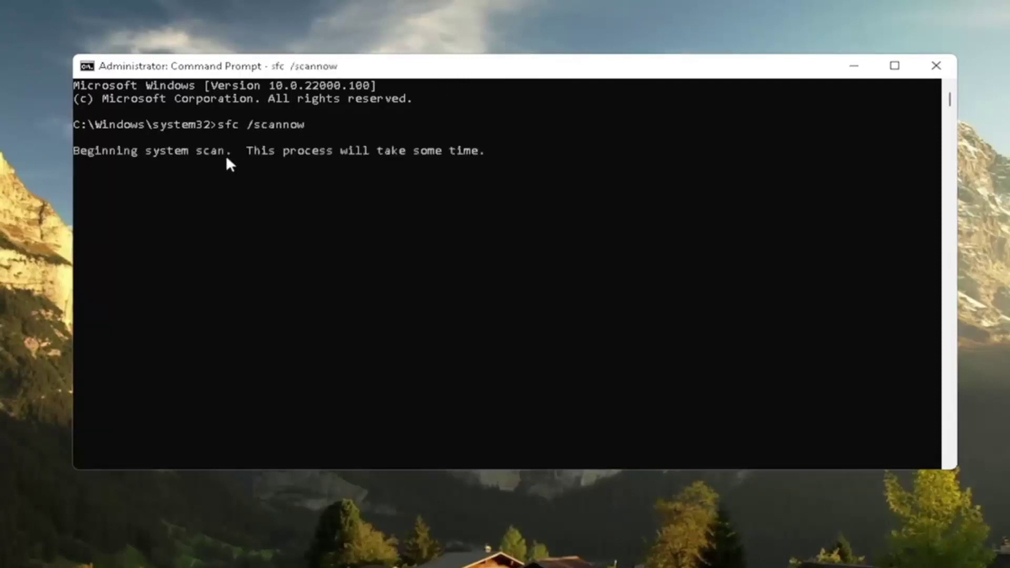
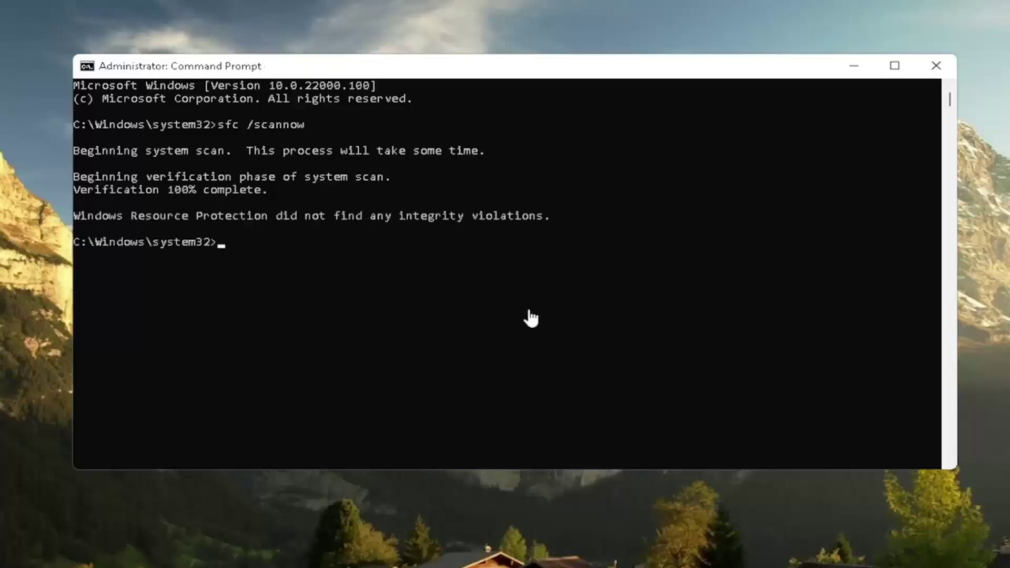
click(931, 66)
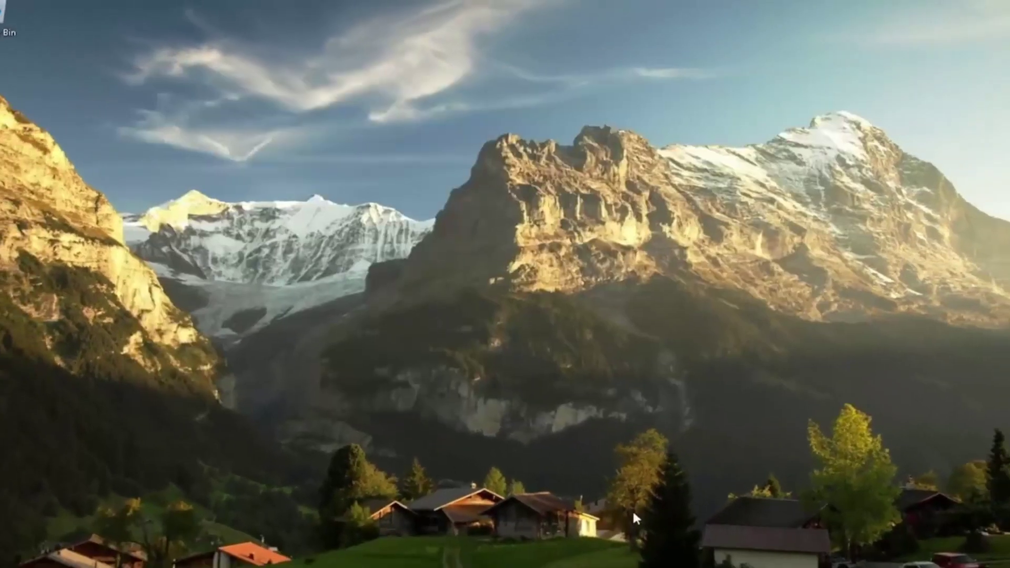
Restart the computer
right_click(406, 550)
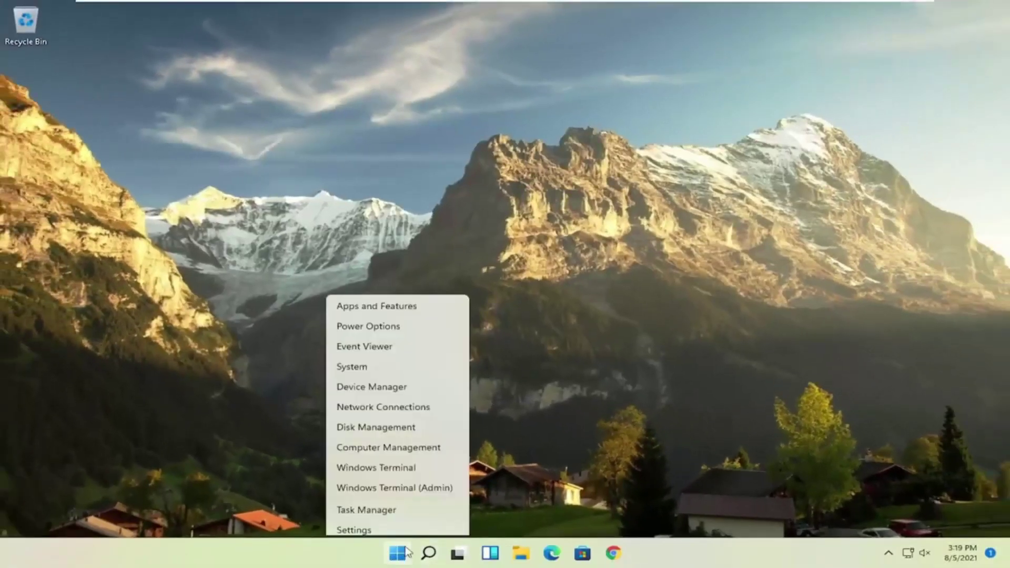
mouse_move(421, 503)
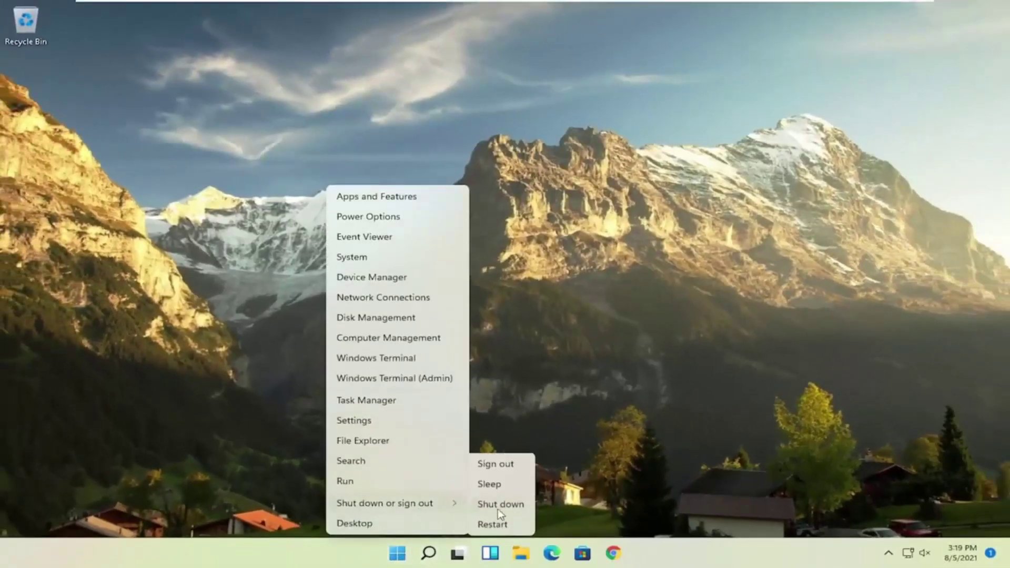
click(495, 526)
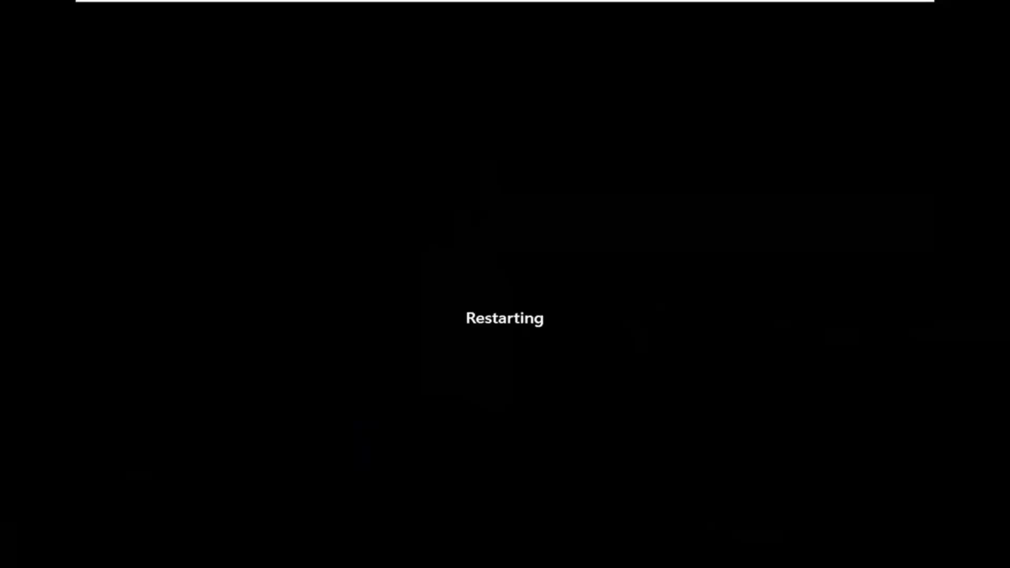